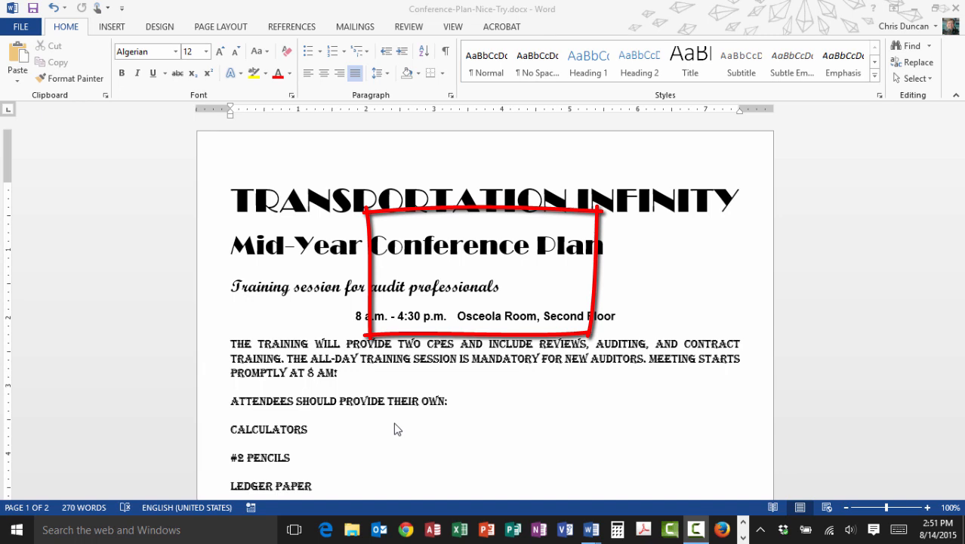
Select the entire conference plan document and clear all formatting from its text
key("ctrl+a")
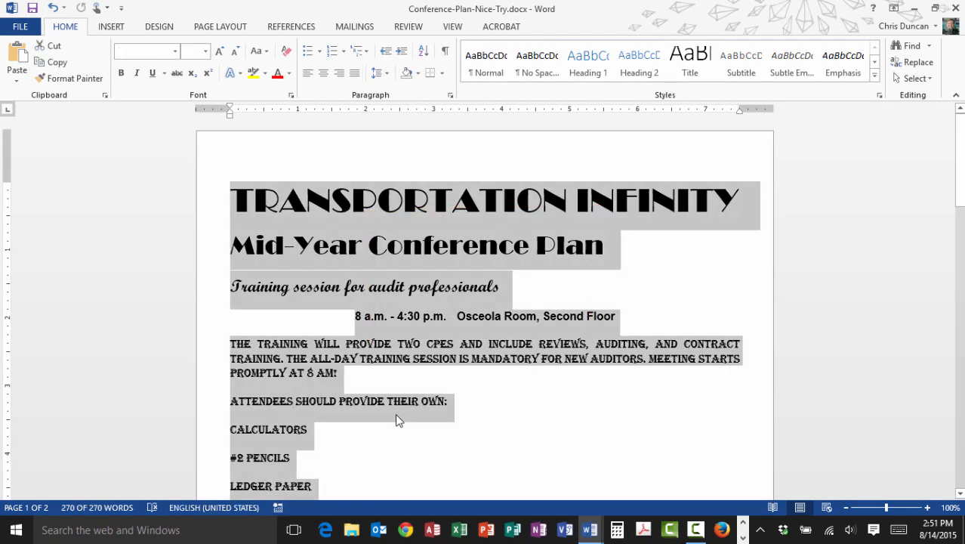
left_click(396, 412)
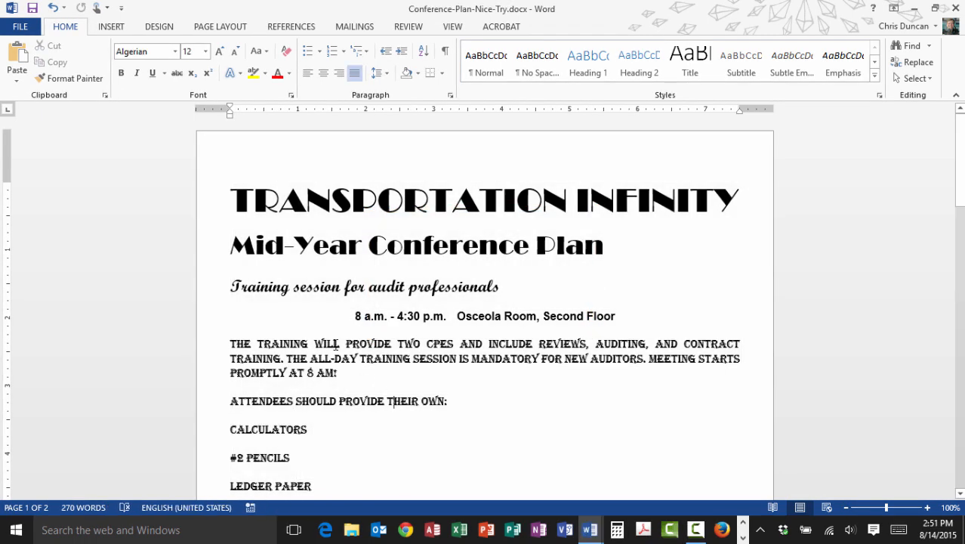
left_click(206, 289)
triple_click(207, 290)
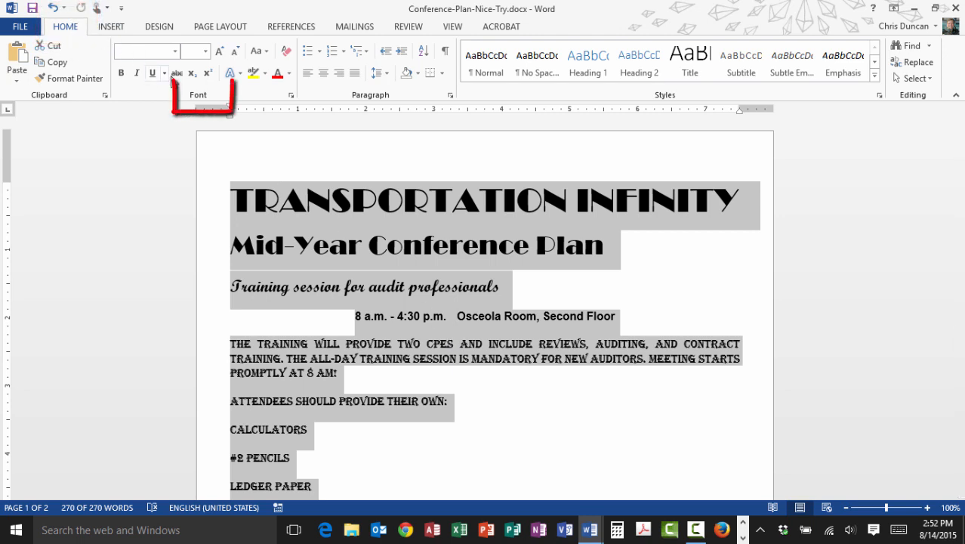
left_click(286, 53)
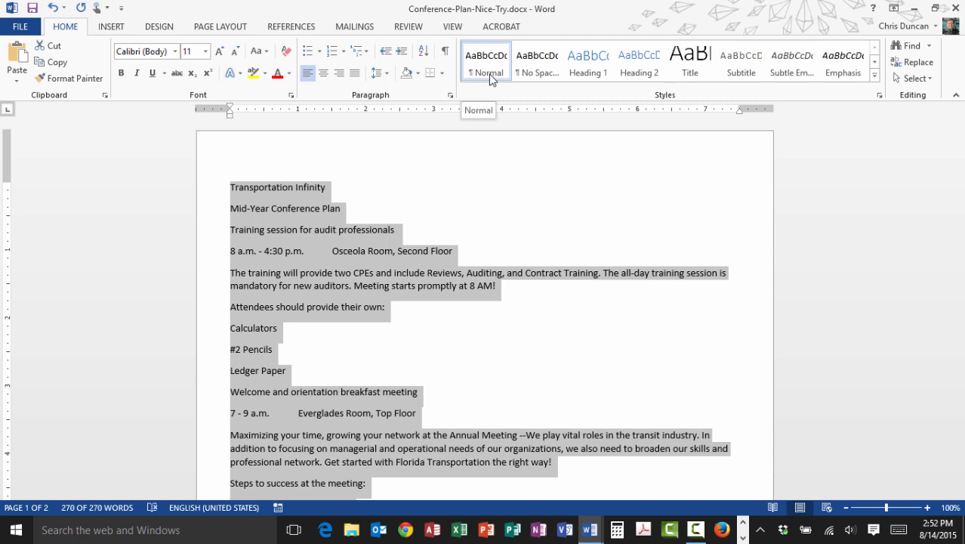
left_click(435, 228)
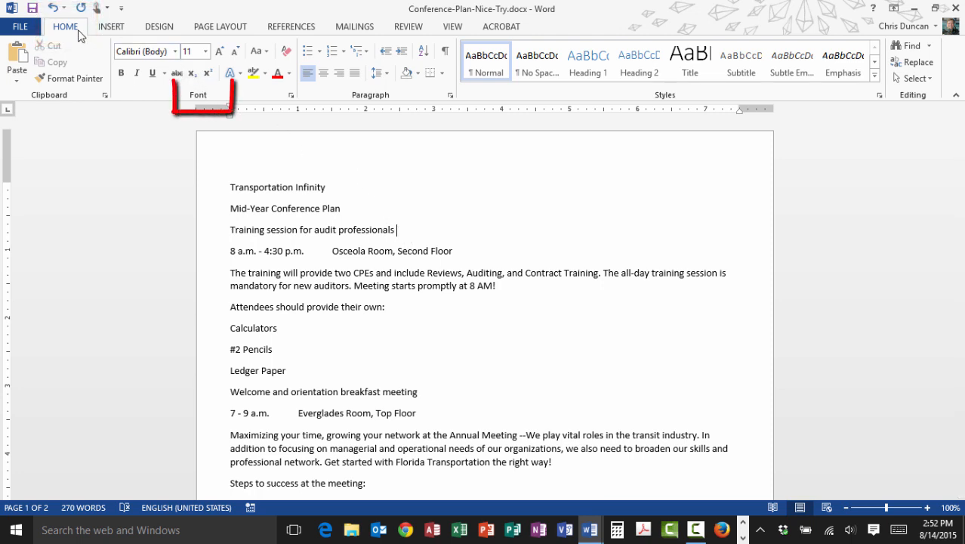
Apply the Heading 1 style to the "Transportation Infinity" line and compare its font with the line below
left_click(176, 52)
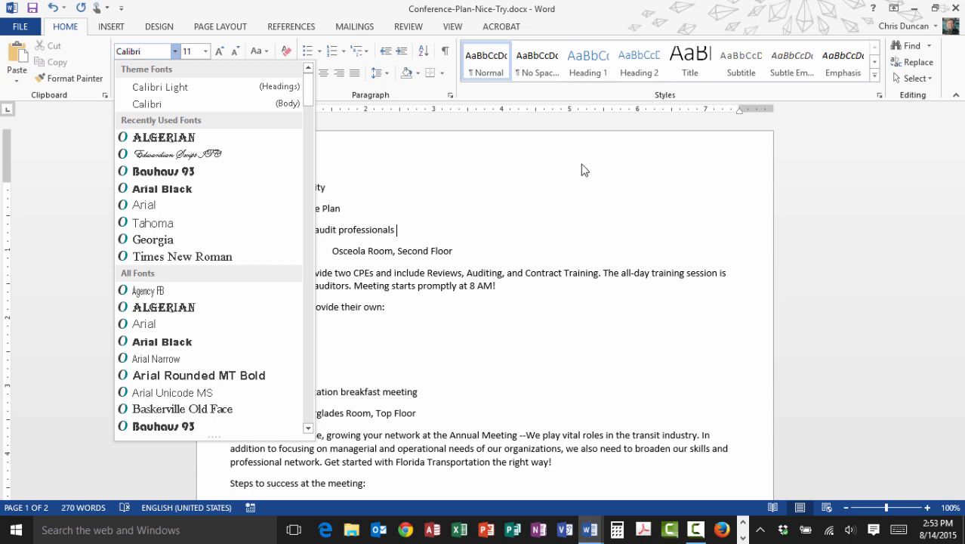
key("Escape")
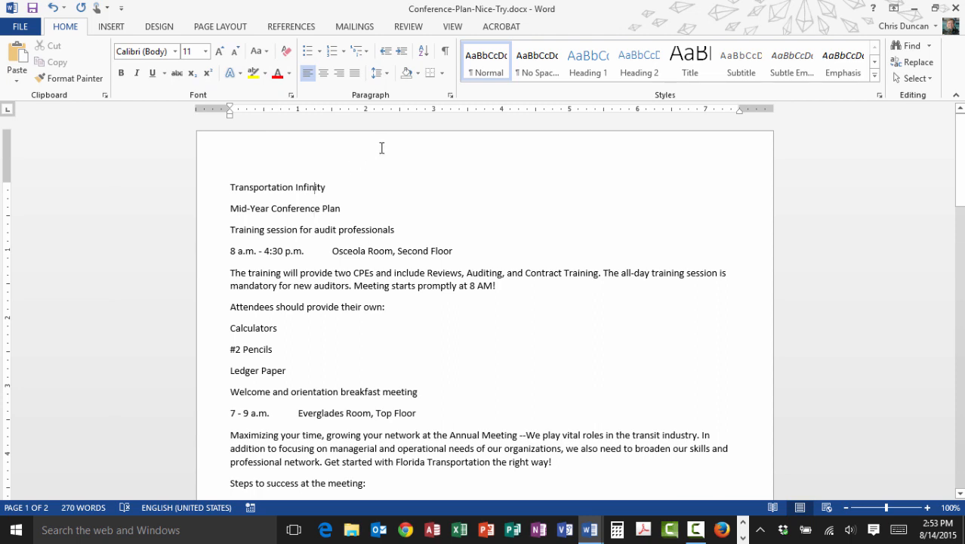
left_click(584, 70)
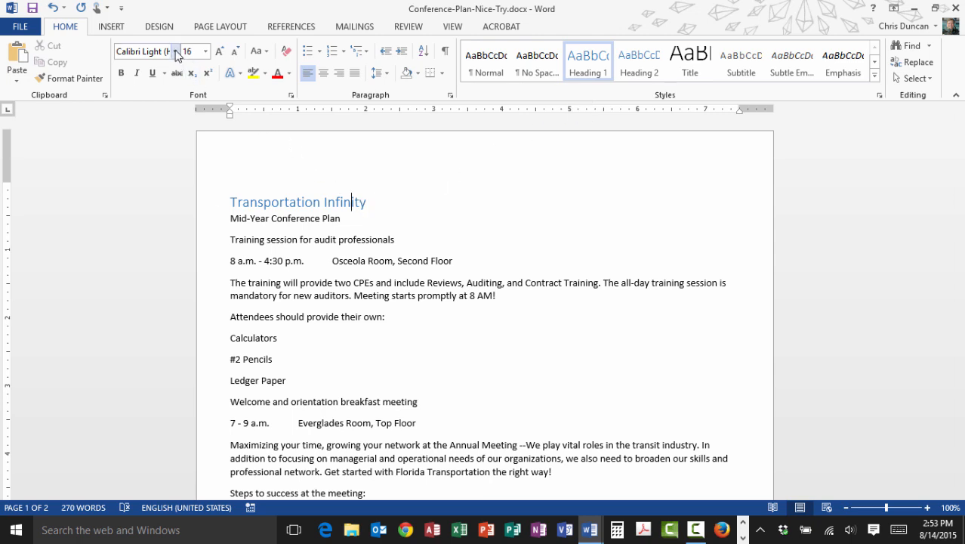
left_click(274, 219)
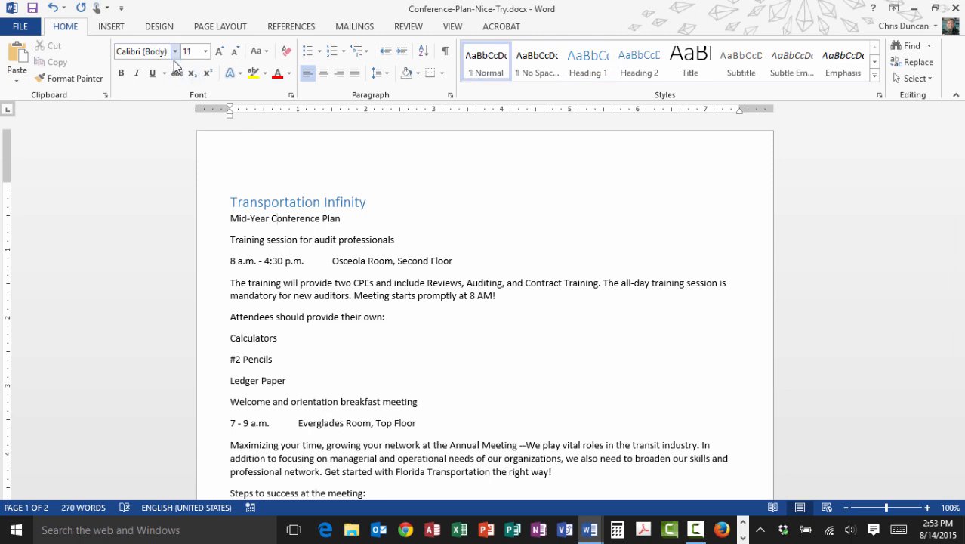
left_click(273, 201)
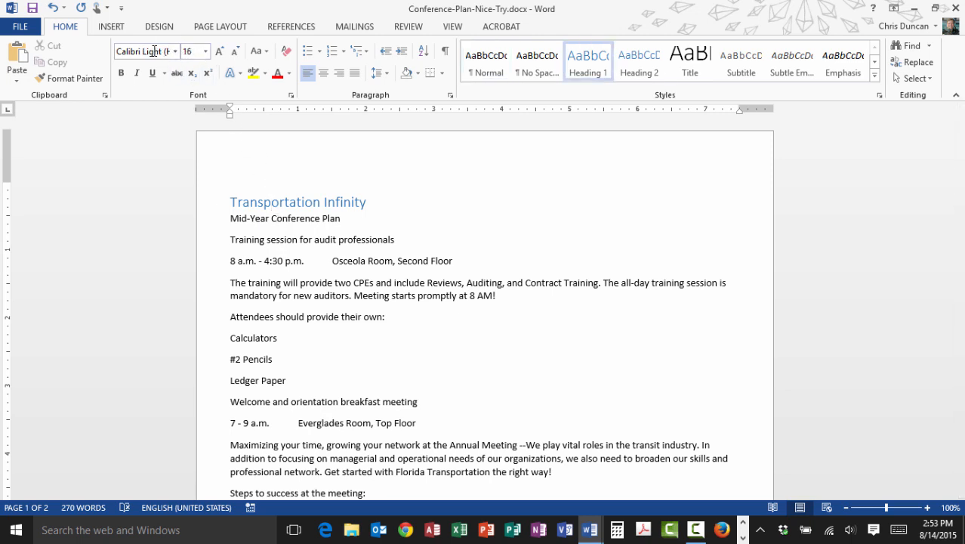
Browse the available theme font sets and open the settings for creating a custom set
left_click(159, 27)
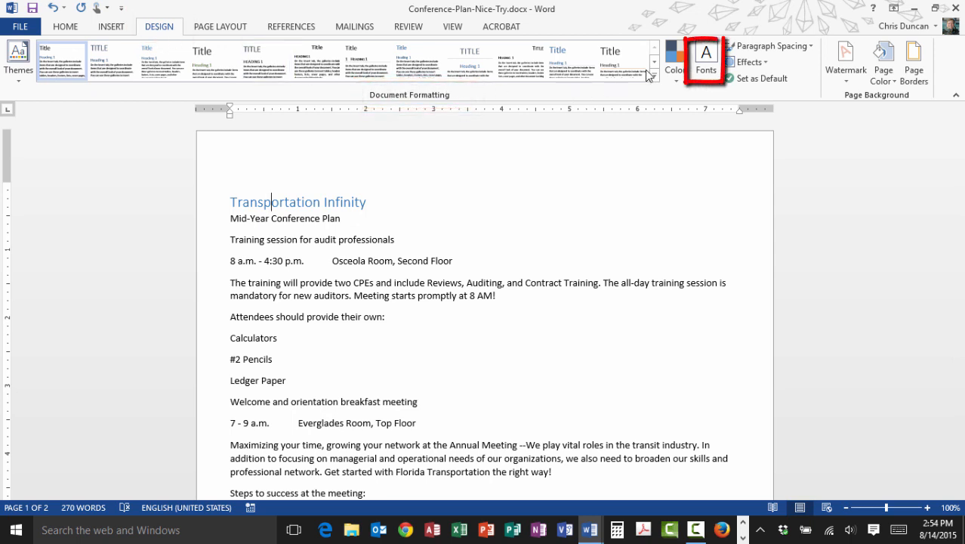
left_click(708, 79)
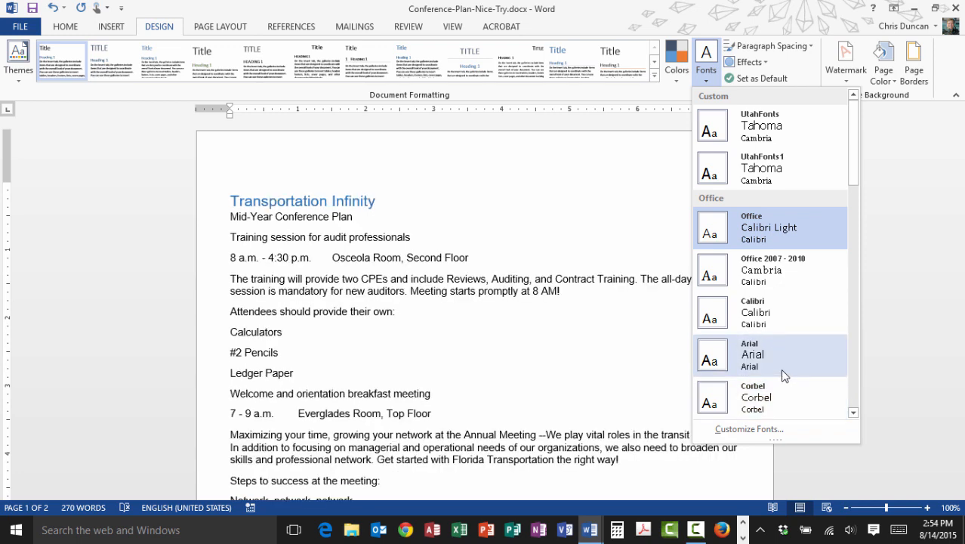
left_click(853, 394)
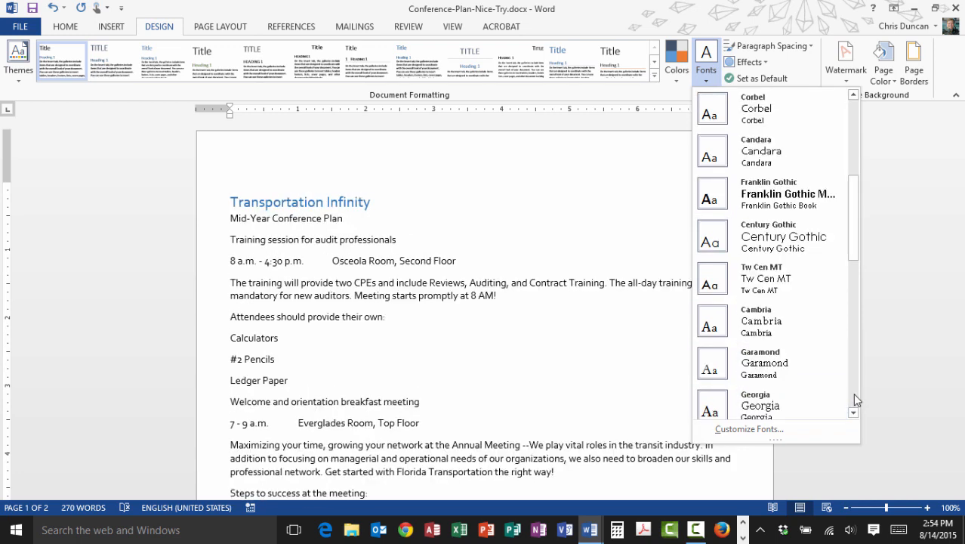
left_click(853, 374)
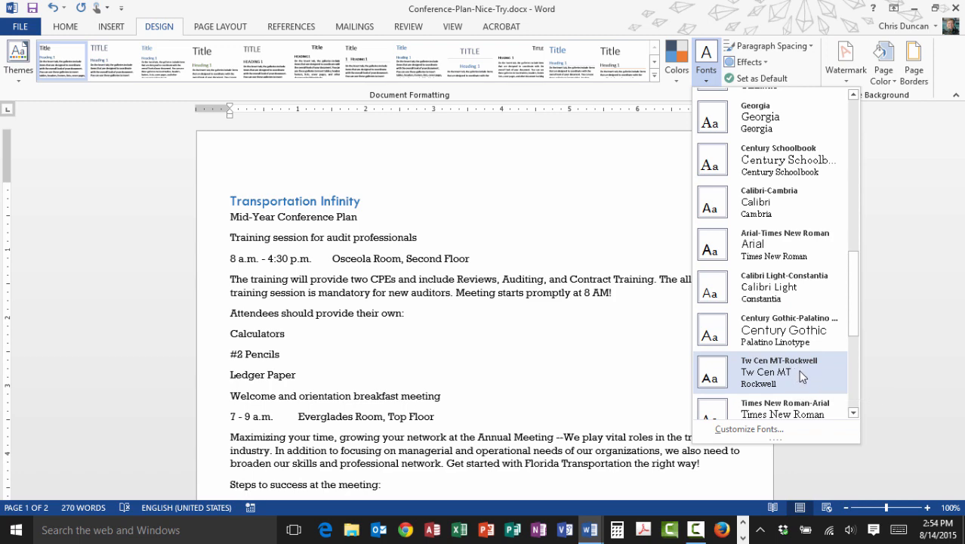
left_click(782, 429)
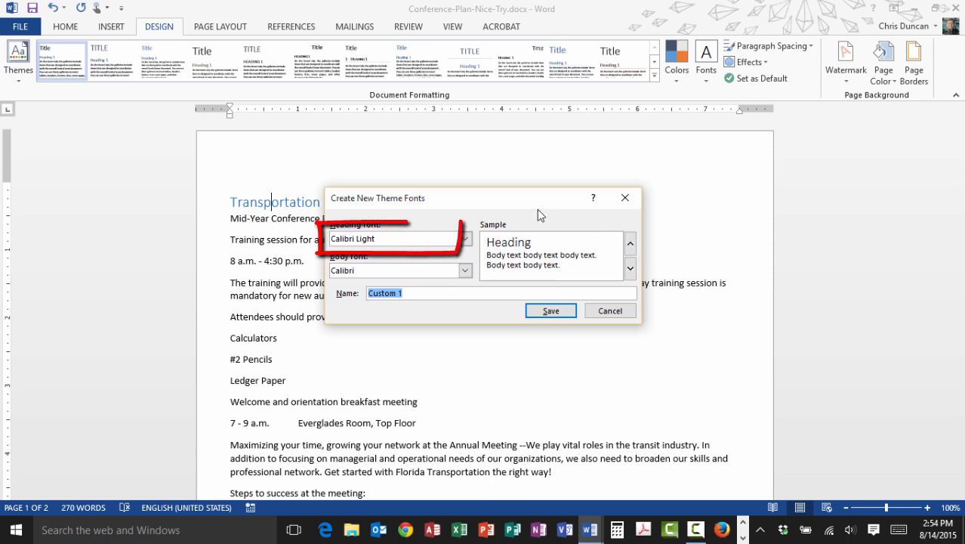
Set the new theme fonts to Times New Roman for headings and Arial for body text
left_click(402, 244)
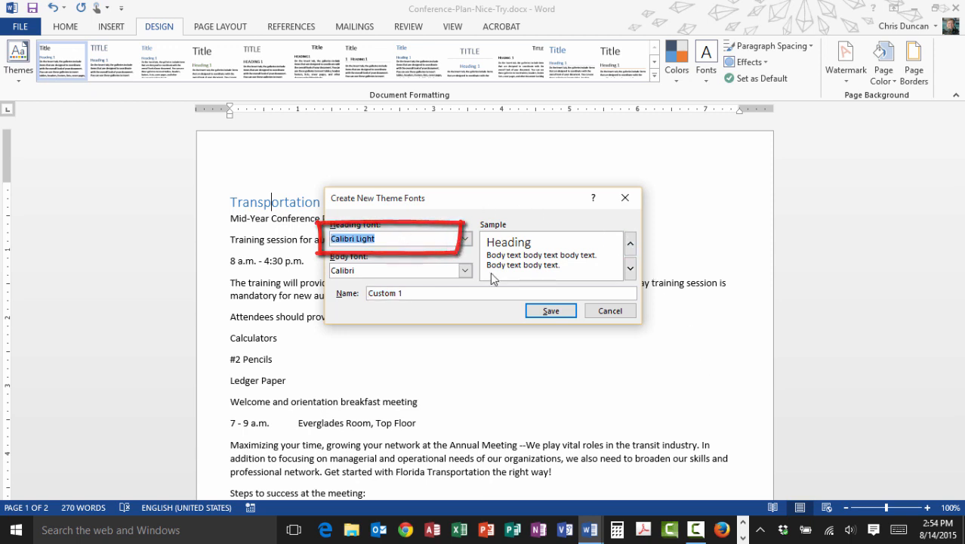
type("Times")
key("Tab")
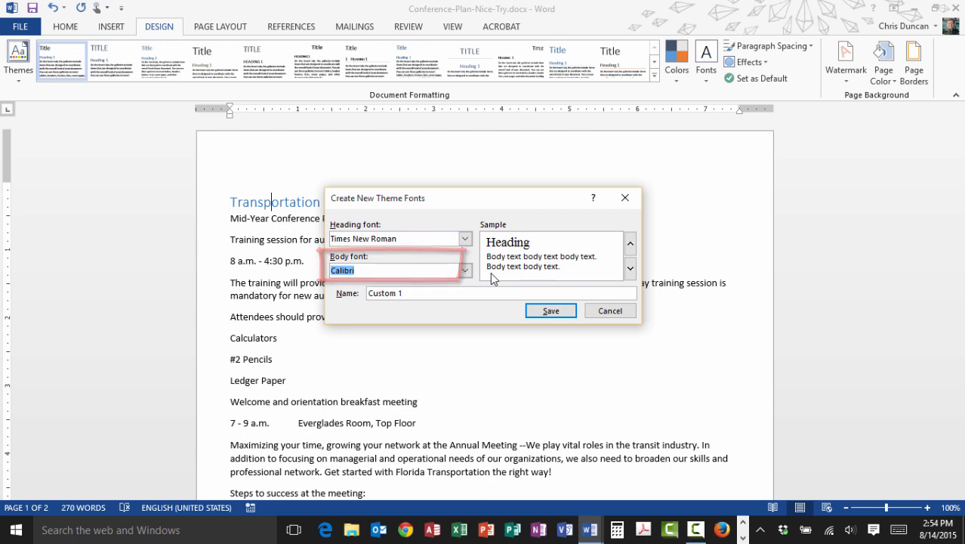
type("Arial")
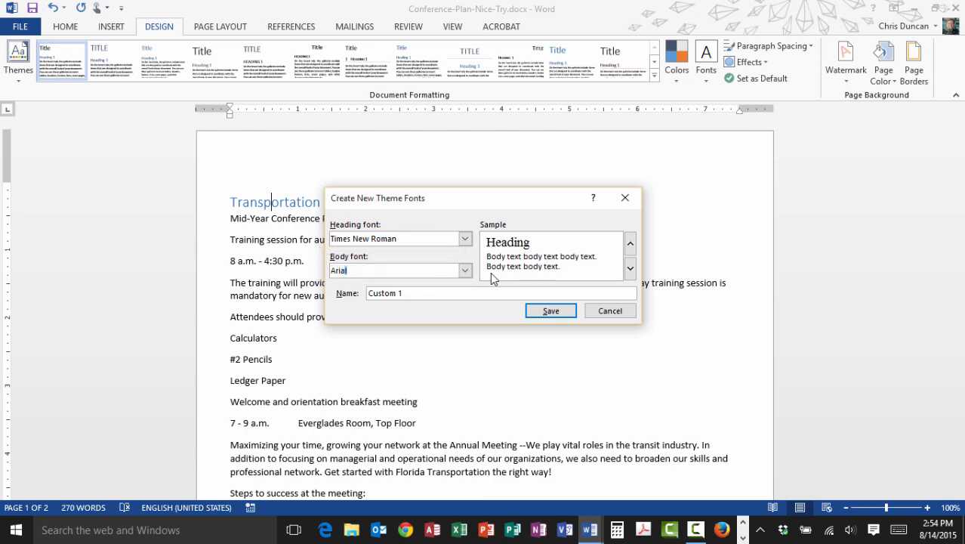
key("Tab")
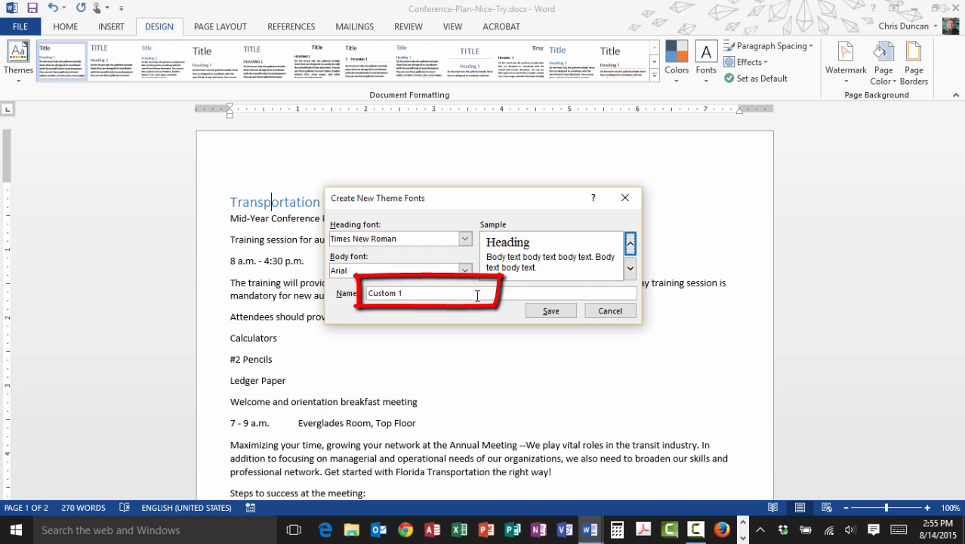
Name the custom theme font set "CDA computer tips" and save it
left_click_drag(477, 295, 323, 250)
type("C")
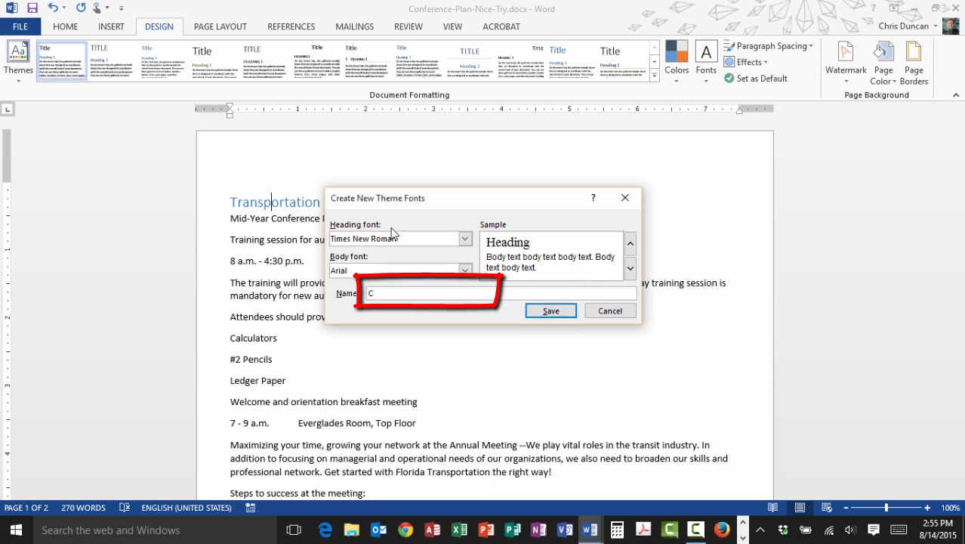
type("DA computer tips")
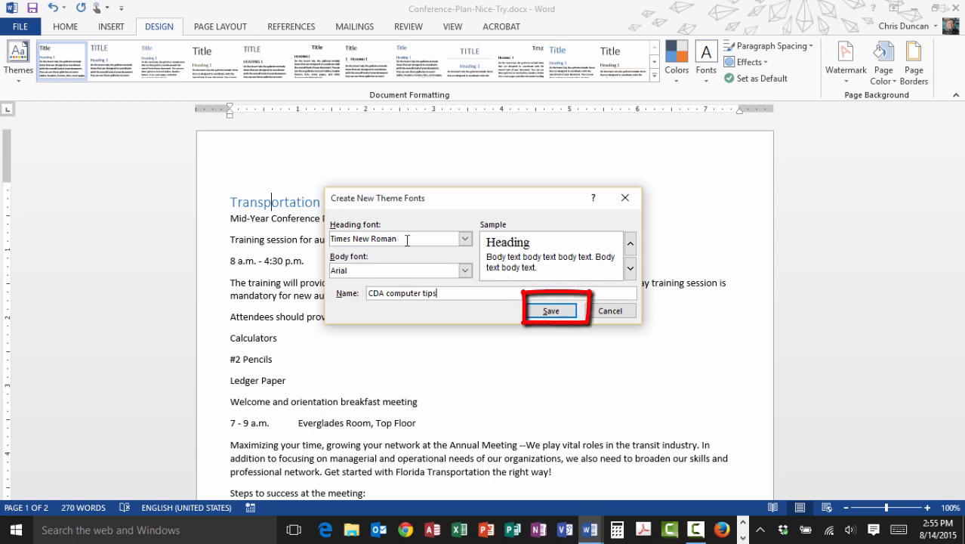
left_click(550, 311)
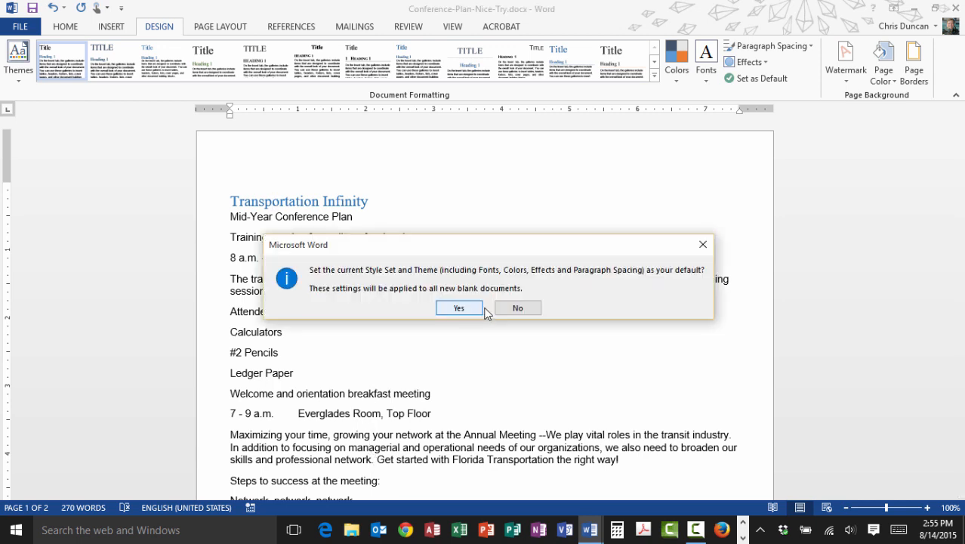
Set the current style set and theme, including its fonts, as the default for all new blank documents
left_click(511, 308)
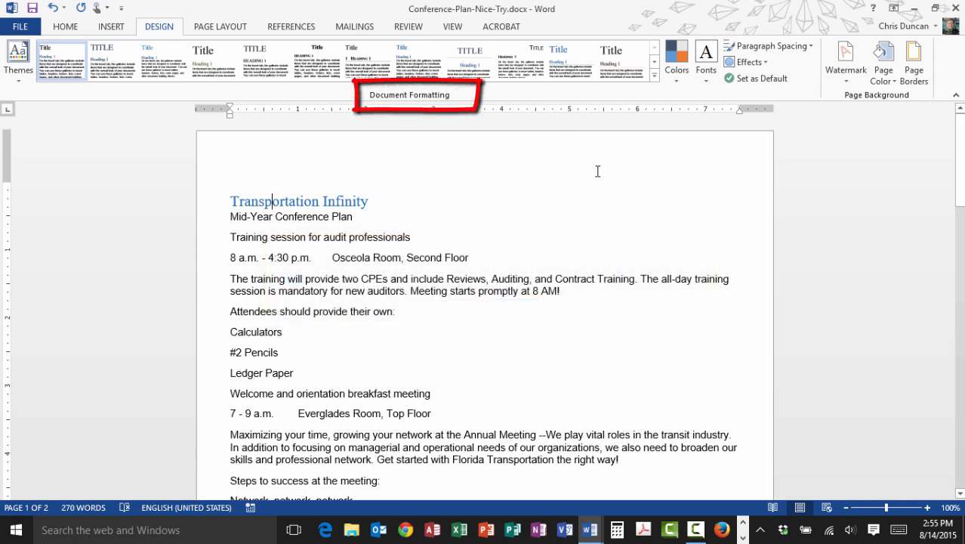
left_click(746, 79)
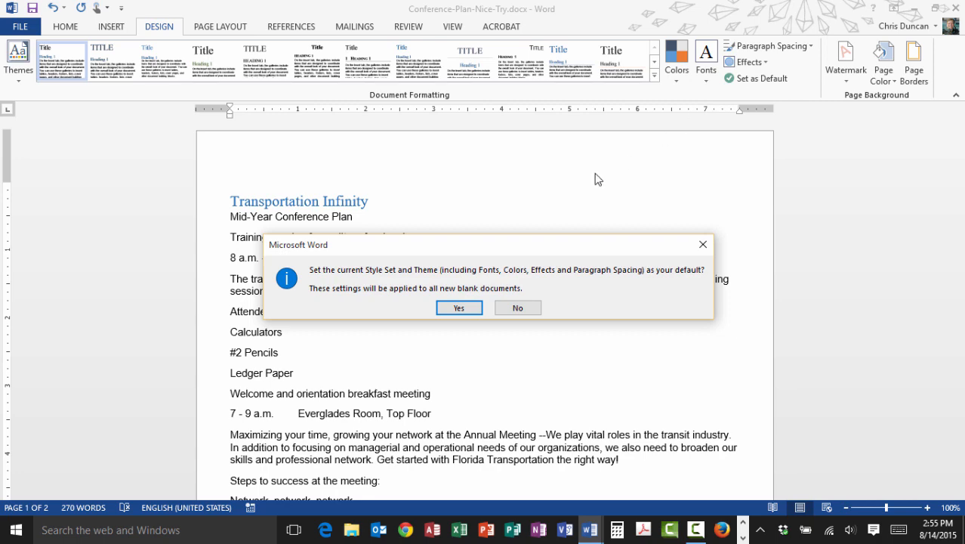
left_click(462, 307)
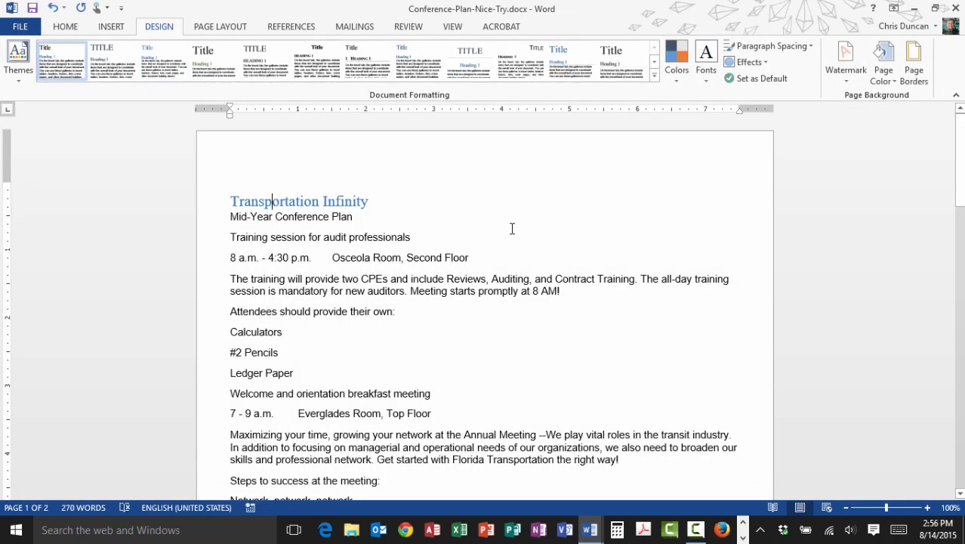
Create a new blank document and open its font list to check the theme fonts
key("ctrl+n")
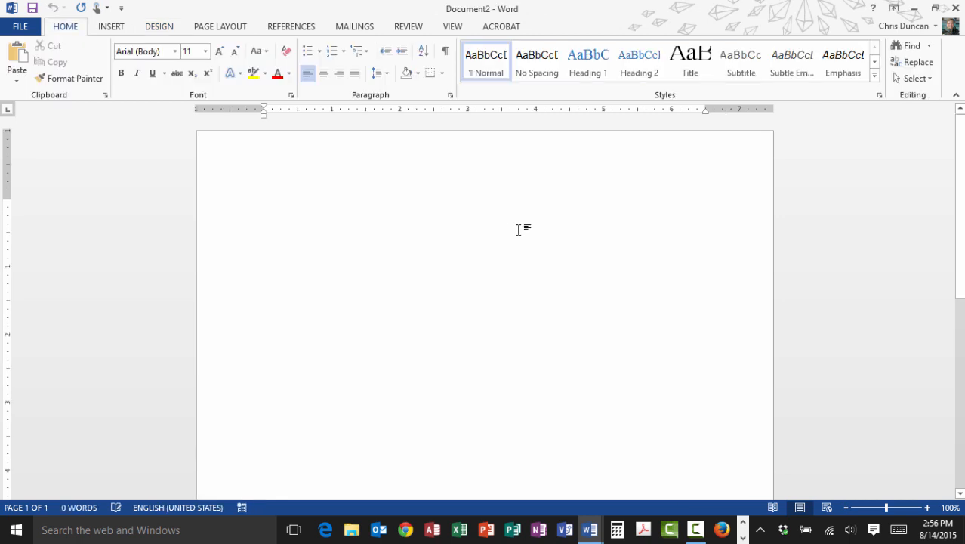
left_click(174, 51)
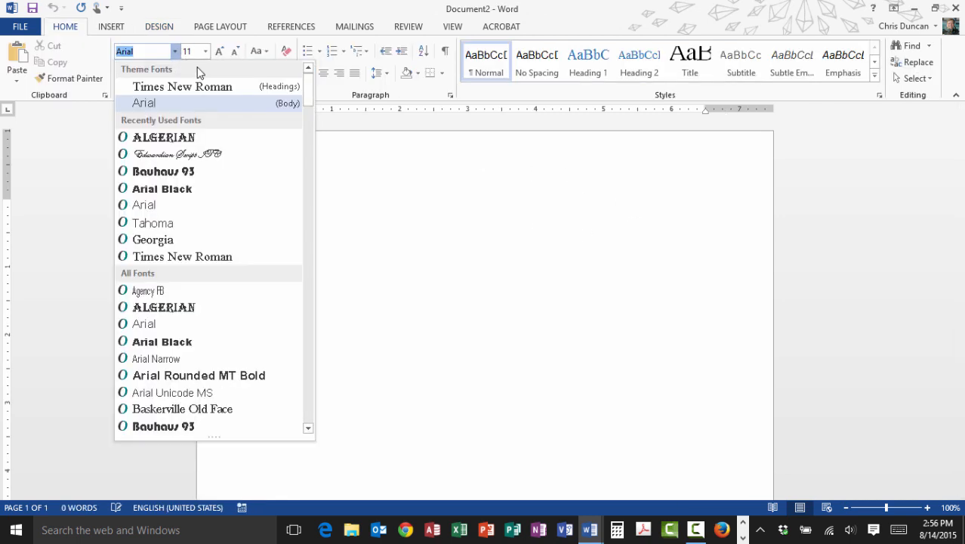